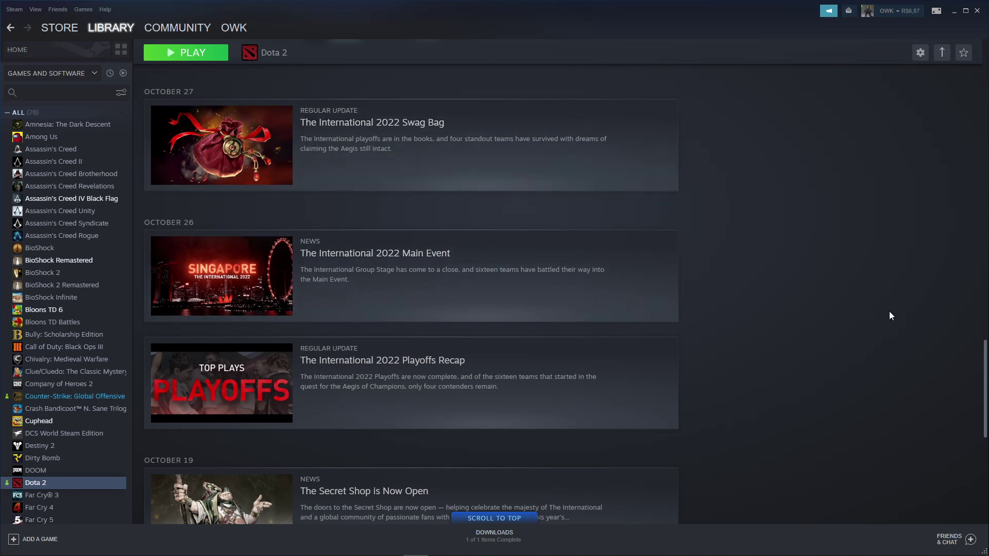
# - Open Dota 2's Properties window from its library context menu
pyautogui.rightClick(66, 486)
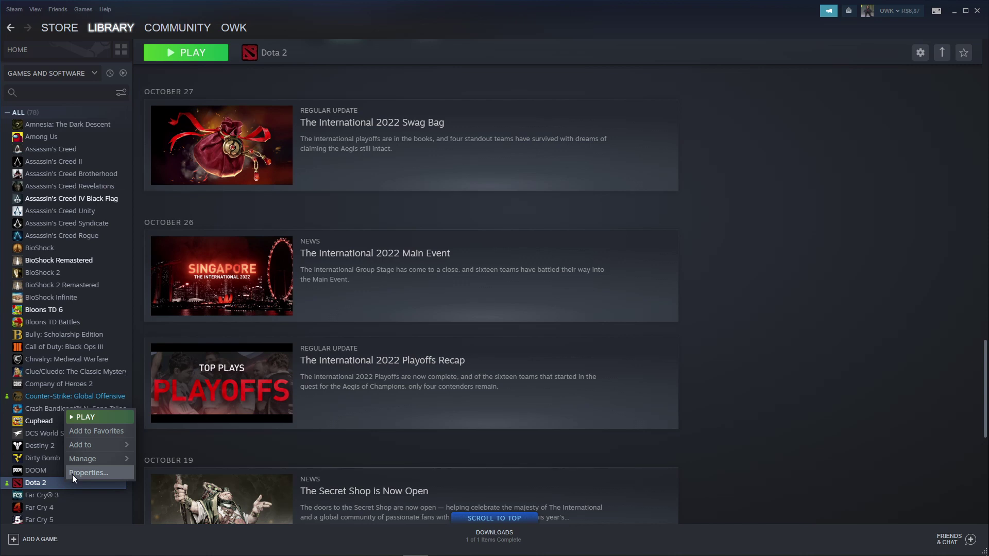
pyautogui.click(71, 475)
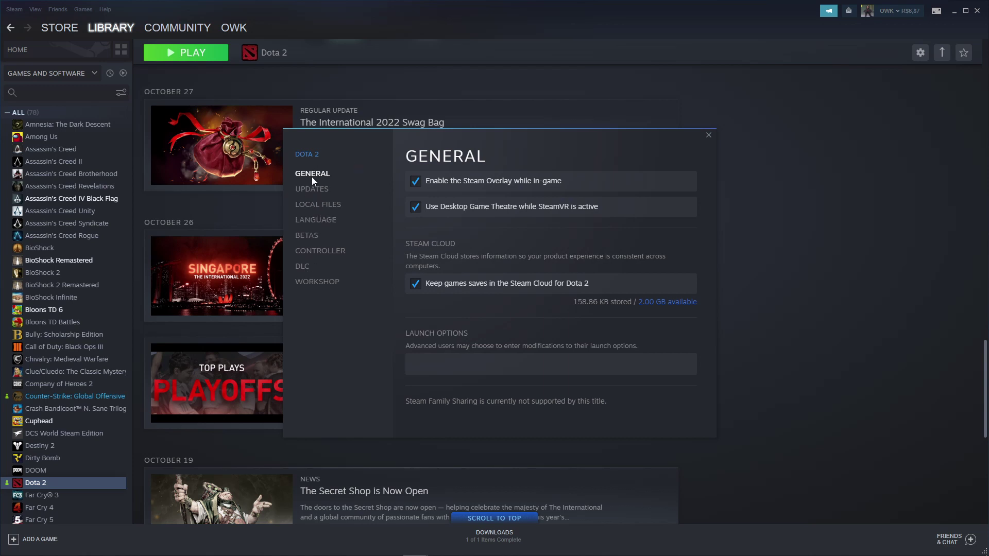
# - View Dota 2's Local Files settings with the integrity check, then close Properties
pyautogui.click(305, 207)
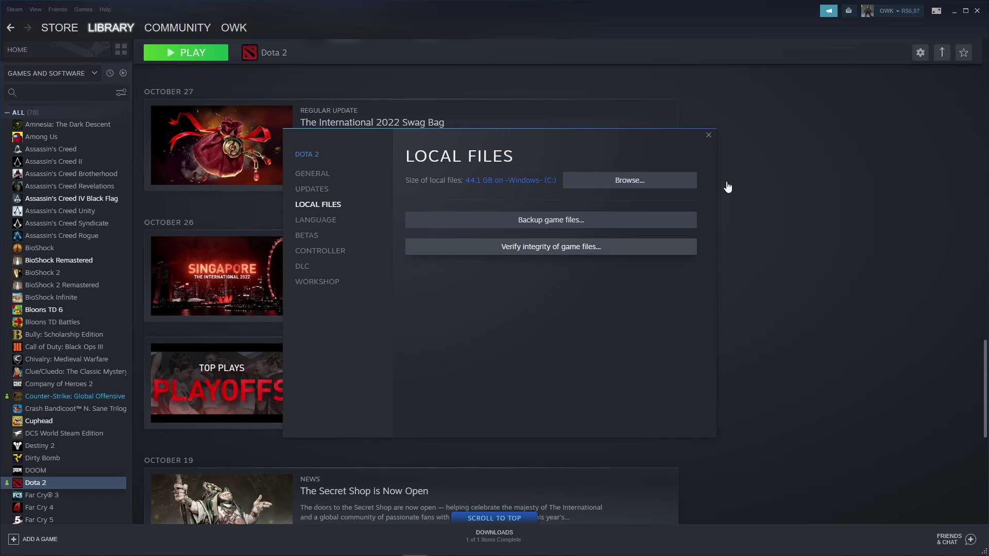
pyautogui.click(710, 136)
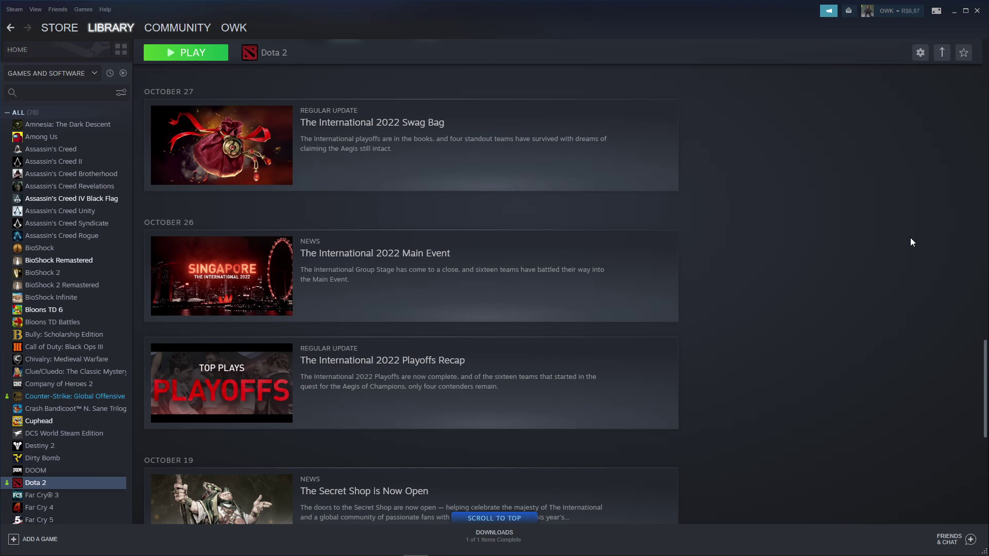